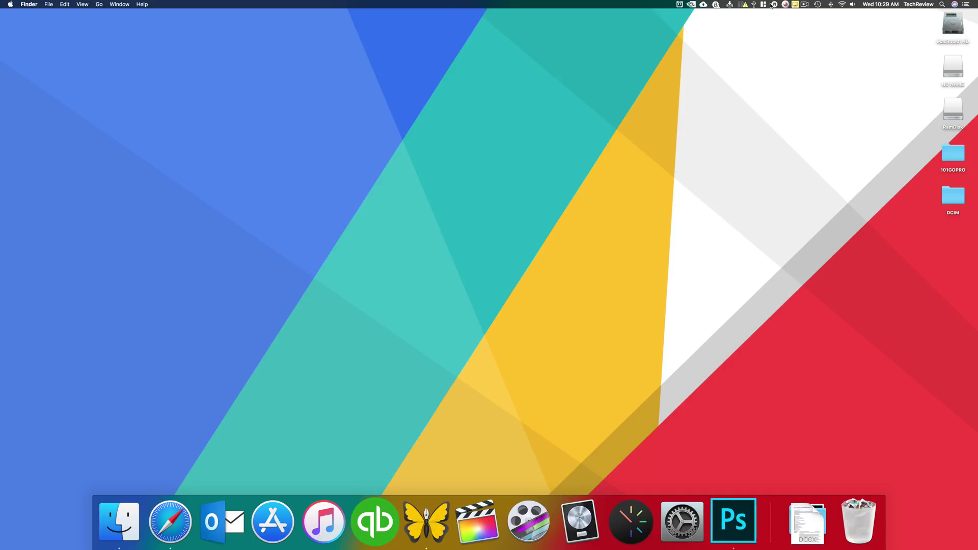
Step: Command-drag the cloud, yellow LG Screen Manager and clock icons to new spots along the menu bar
key(super)
drag(703, 6, 730, 6)
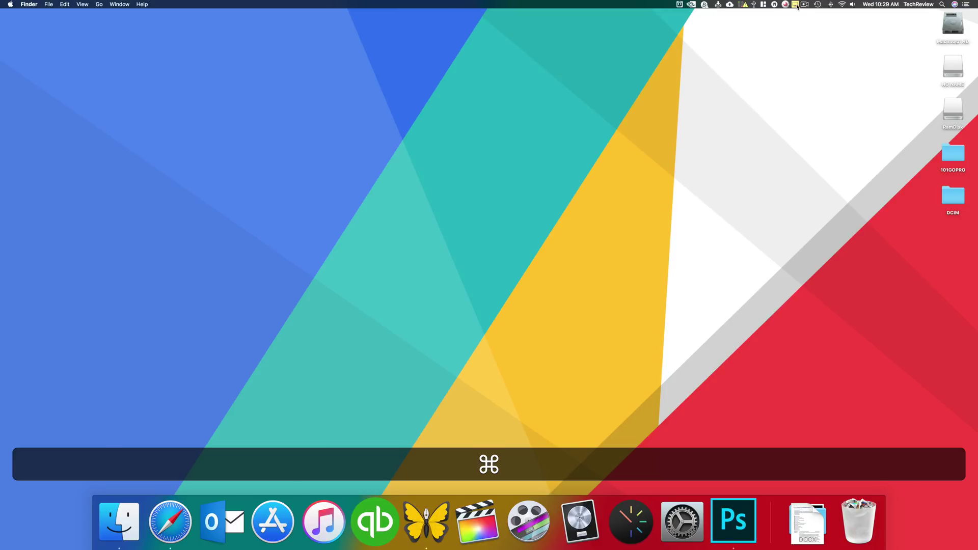
drag(797, 7, 688, 6)
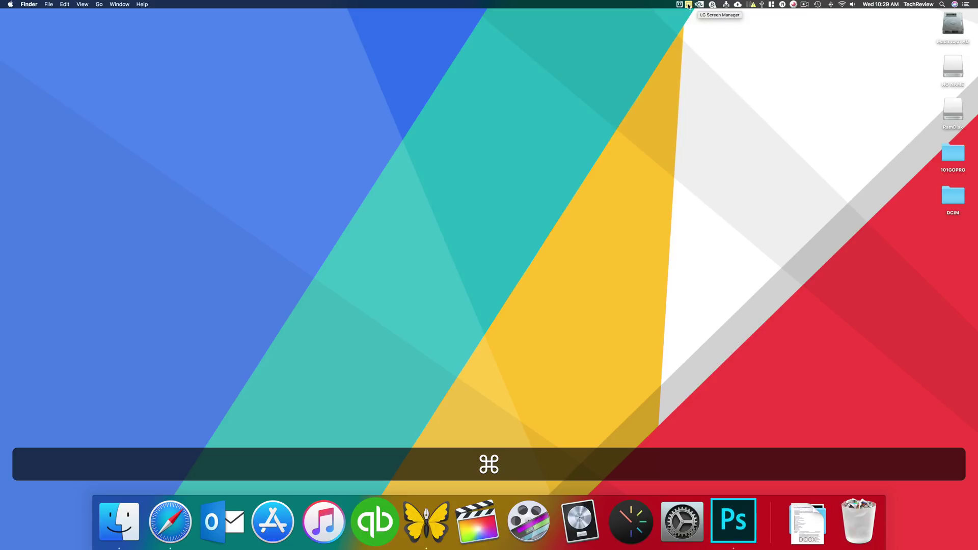
click(688, 5)
click(688, 6)
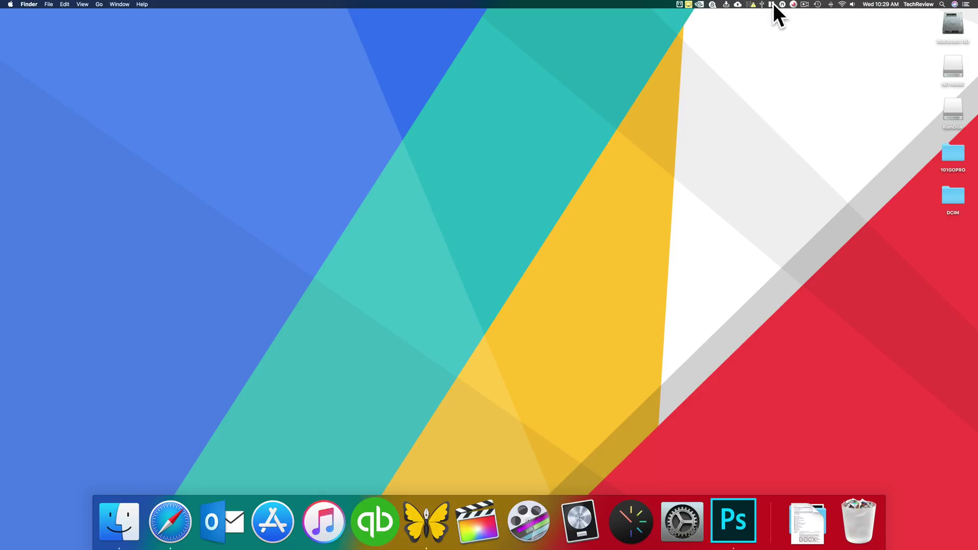
drag(762, 5, 736, 6)
mouse_move(882, 4)
mouse_down()
mouse_move(660, 4)
mouse_move(885, 4)
mouse_up()
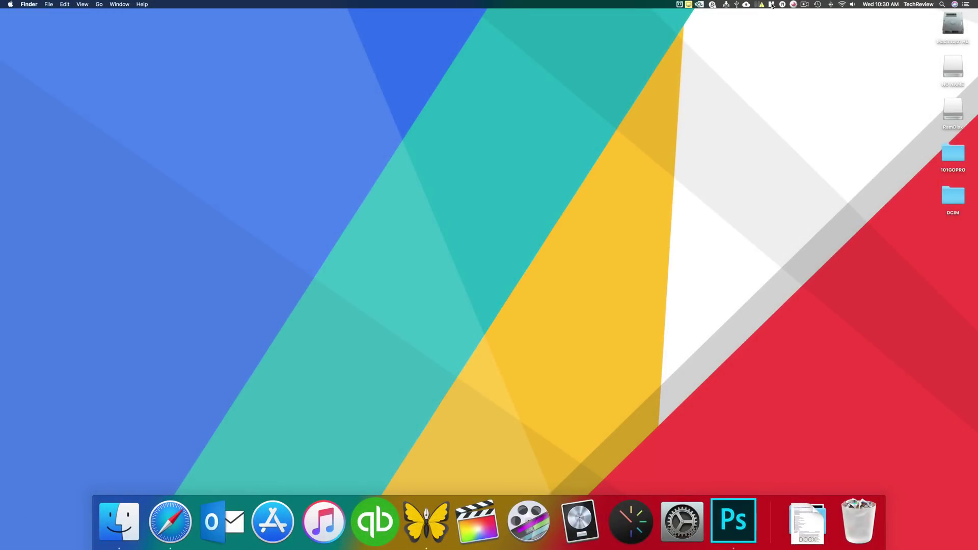
Step: Review Magnet's window-snapping menu, then switch to Safari's Apple Developer Downloads page
click(771, 4)
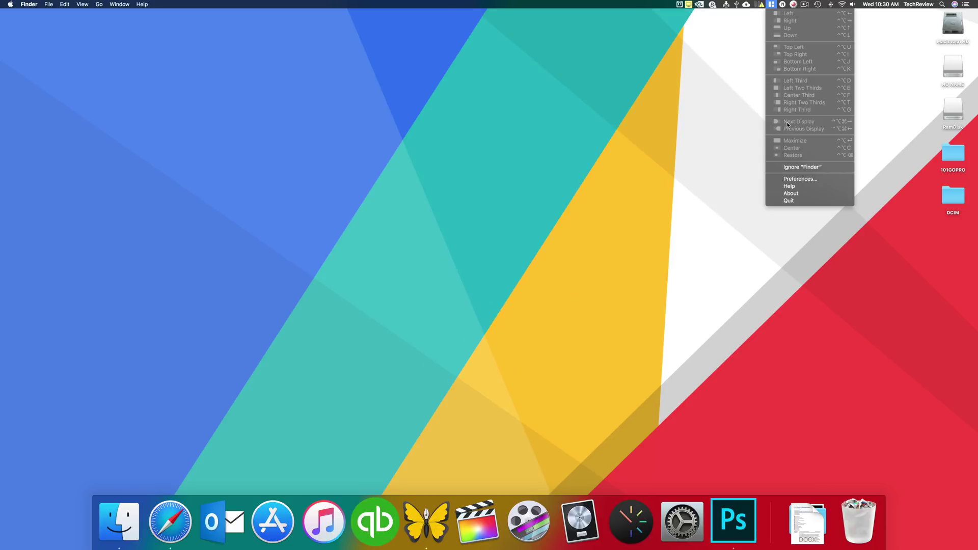
click(700, 133)
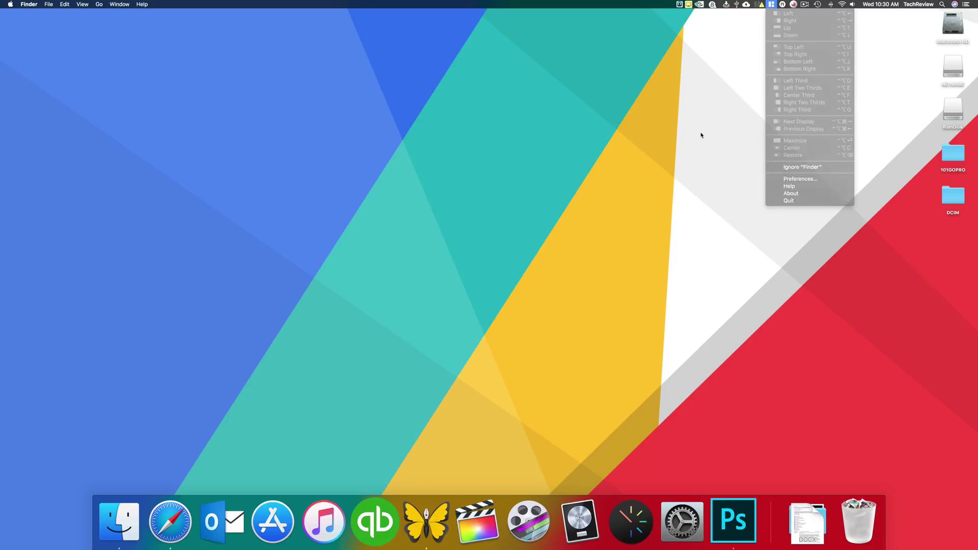
click(170, 521)
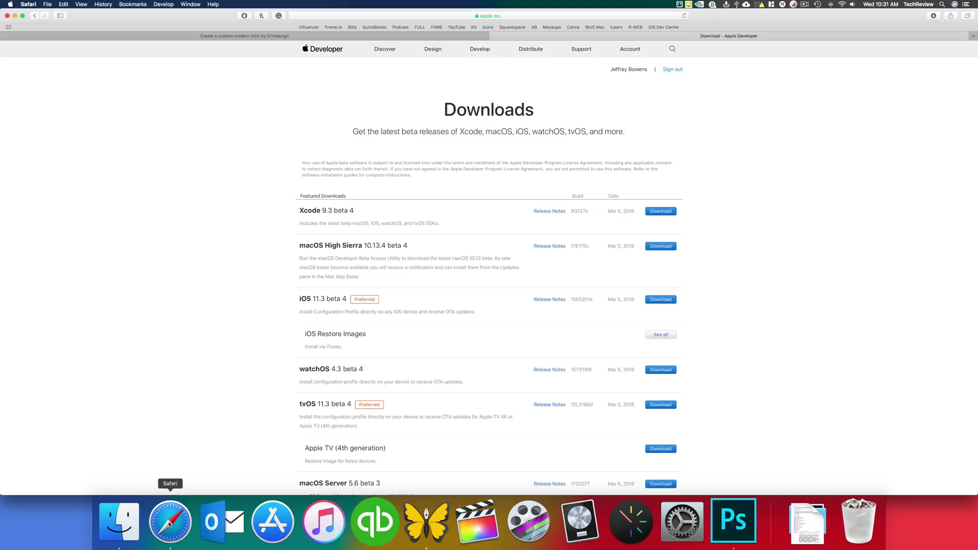
Step: Tile Safari's Downloads page on the left half and a Finder Applications window on the right
click(119, 509)
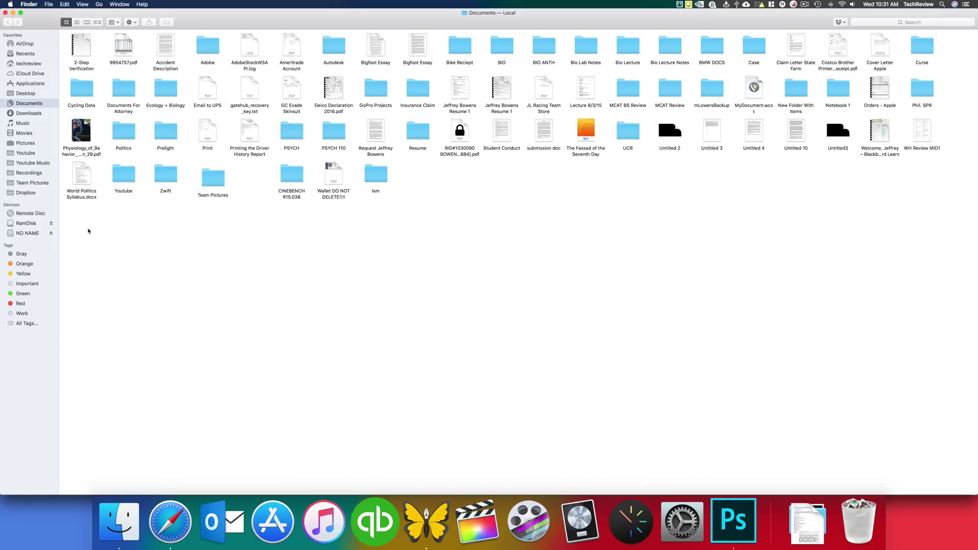
click(31, 84)
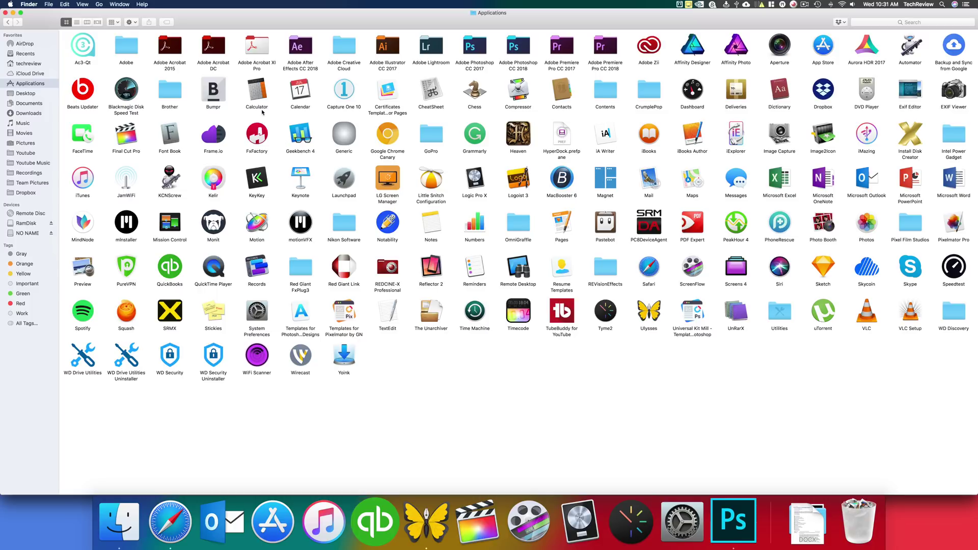
key(super+Tab)
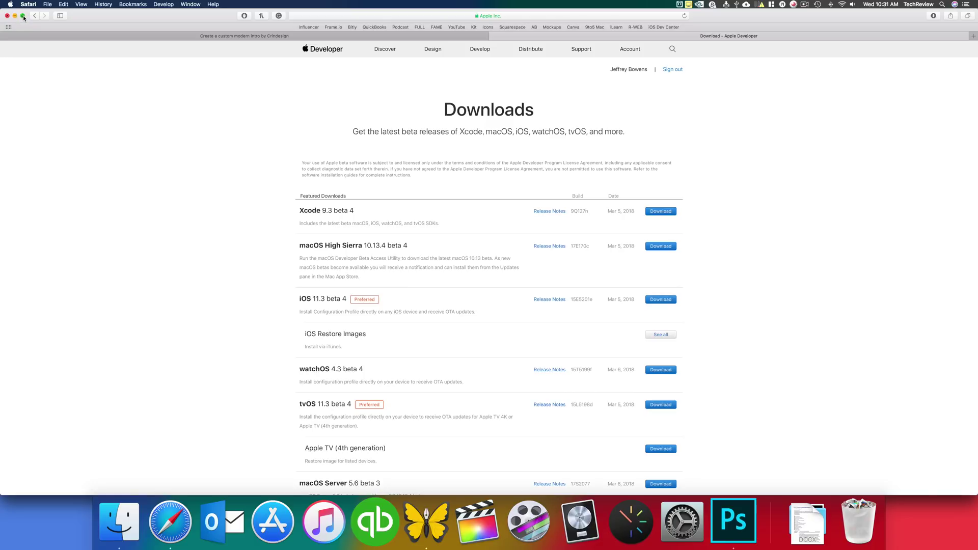
drag(23, 17, 258, 58)
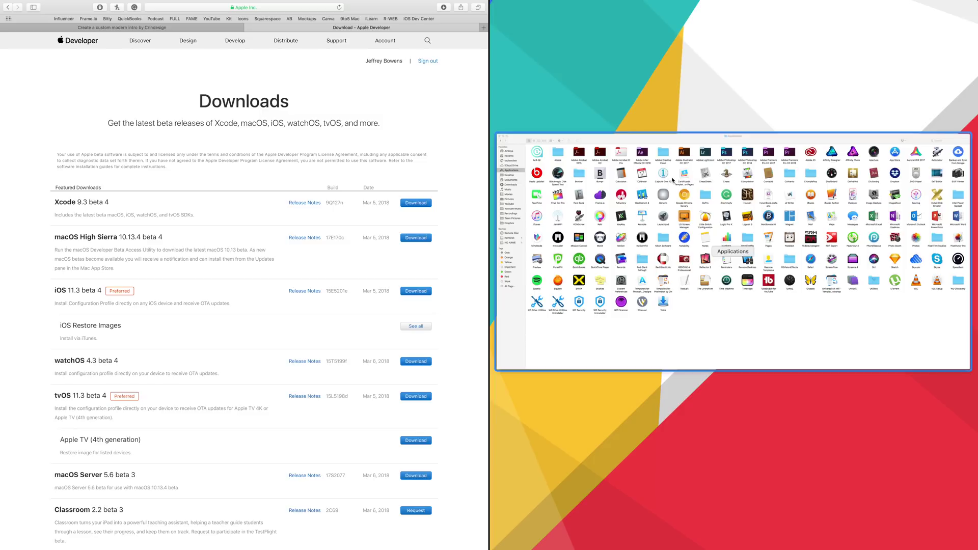
click(674, 179)
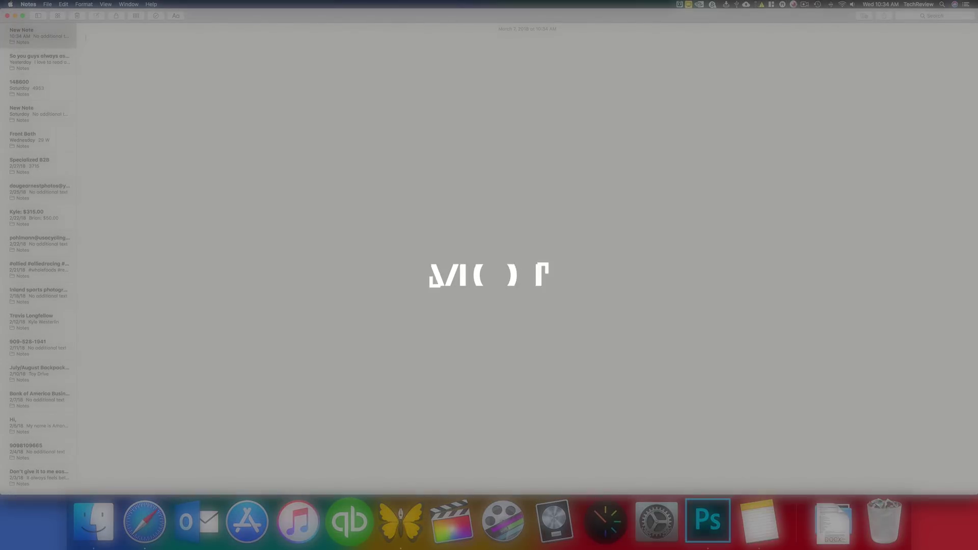
Step: Type 'A god ran across the road' and append the dog-face emoji found by searching 'dog'
text(A)
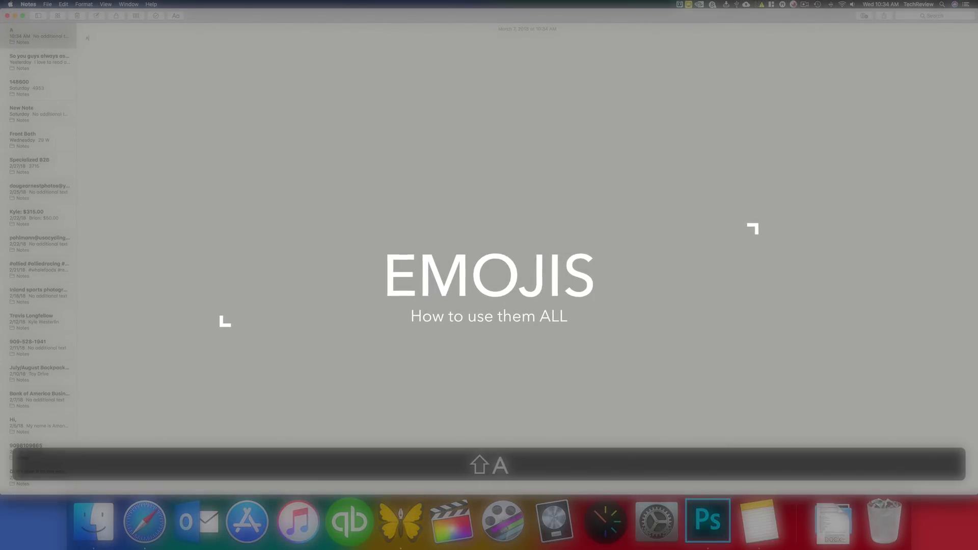
text( god ran acr)
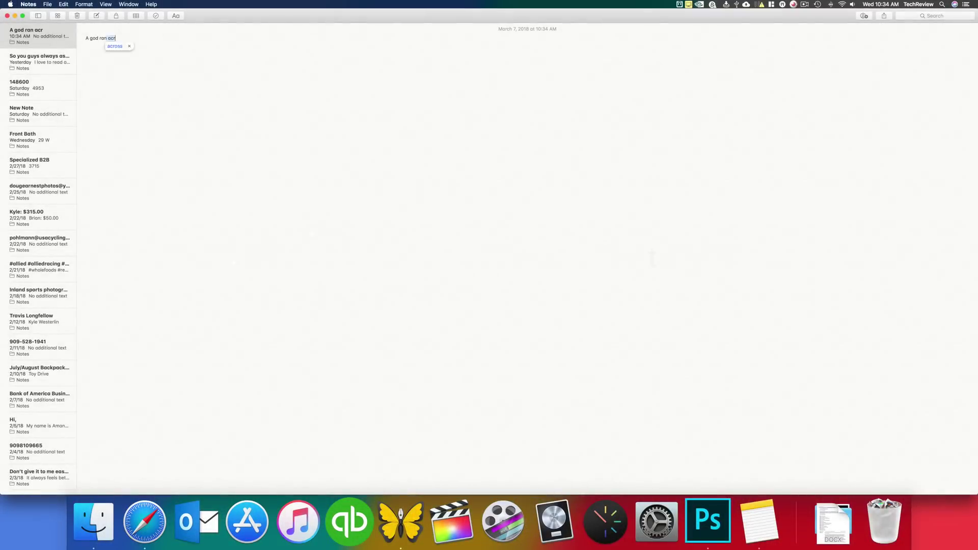
text(oss the roa)
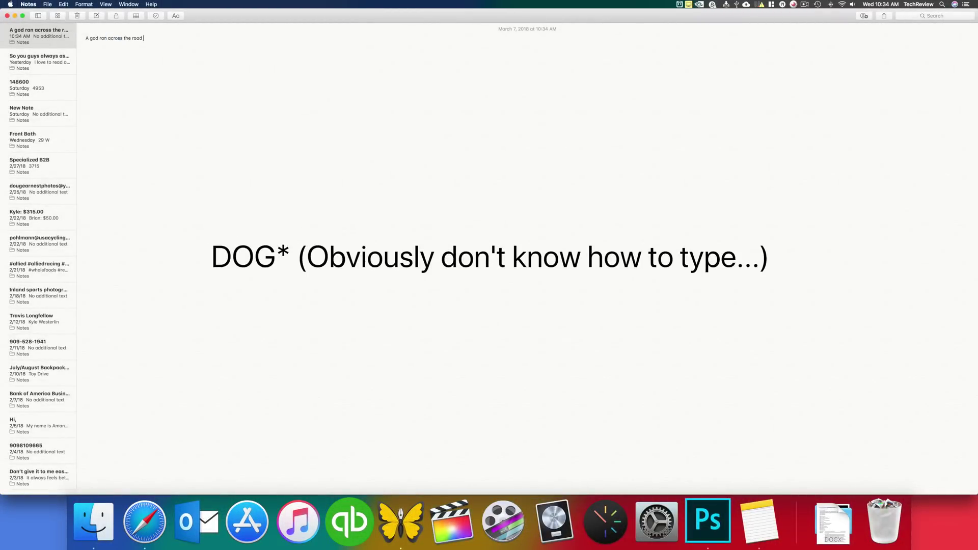
text(d)
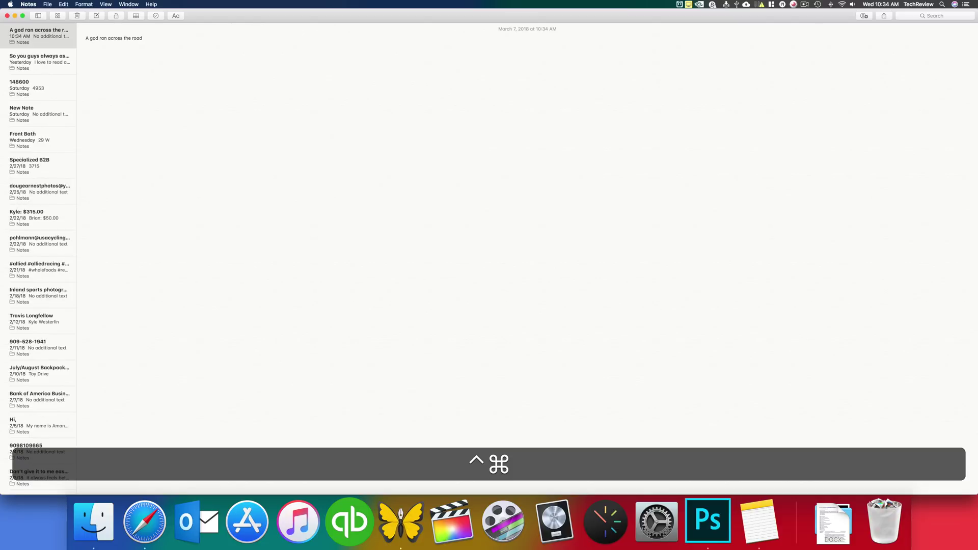
key(ctrl+super+space)
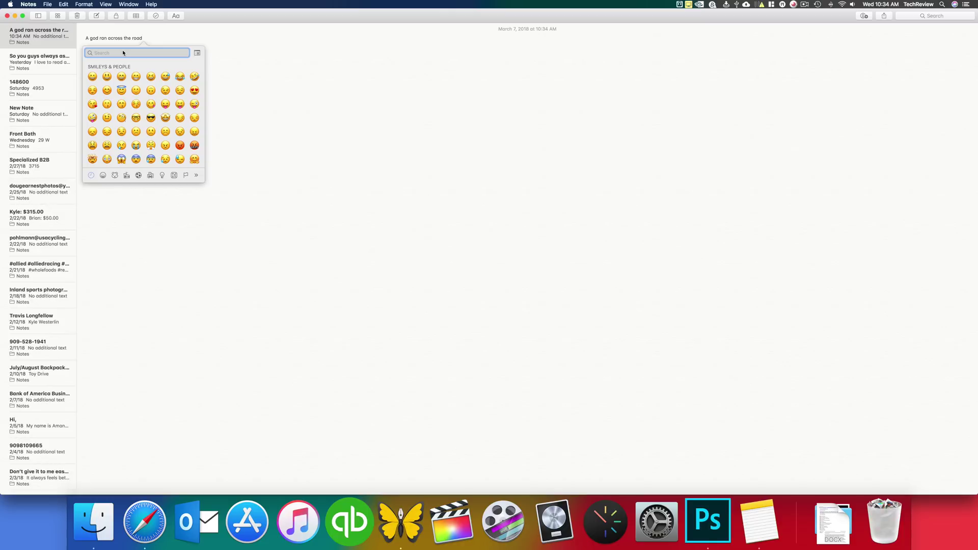
text(dog)
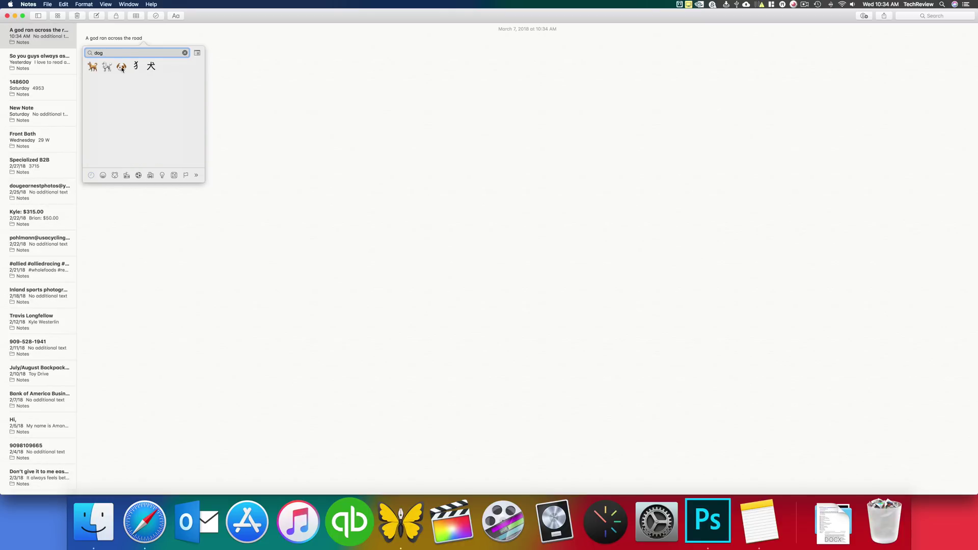
click(122, 66)
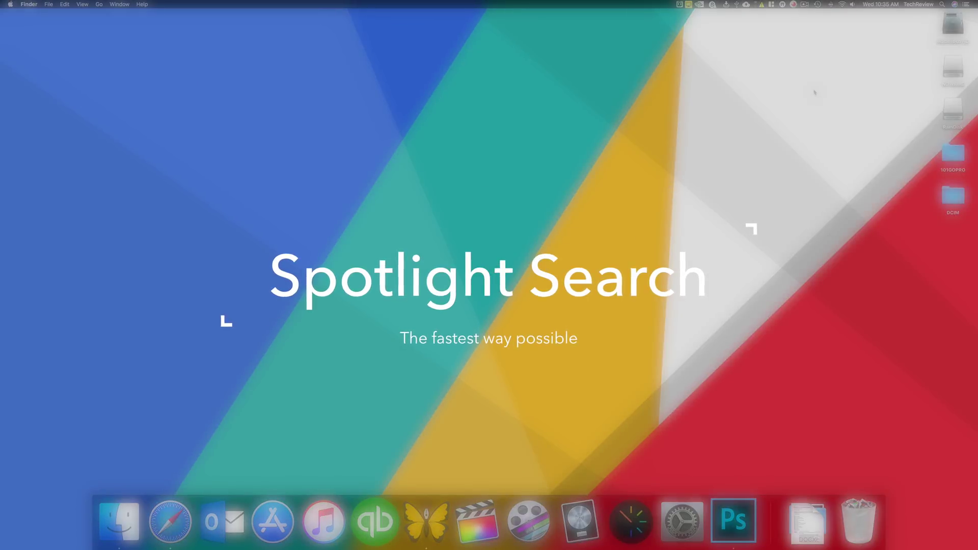
Step: Open and dismiss Spotlight Search twice using the menu bar magnifier icon
click(942, 5)
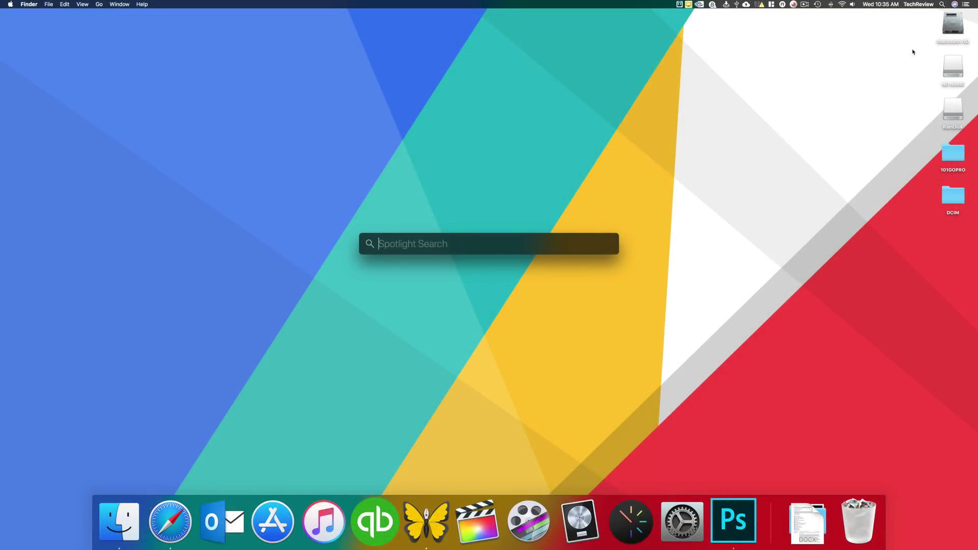
click(943, 4)
click(942, 5)
key(Escape)
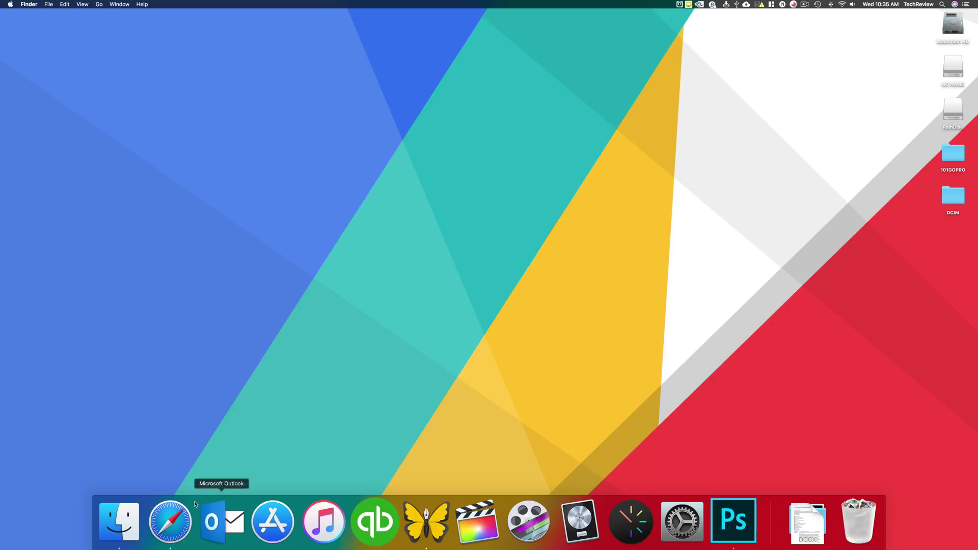
Step: Bring Safari's Developer Downloads page forward and summon Spotlight over it with Command-Space
click(171, 522)
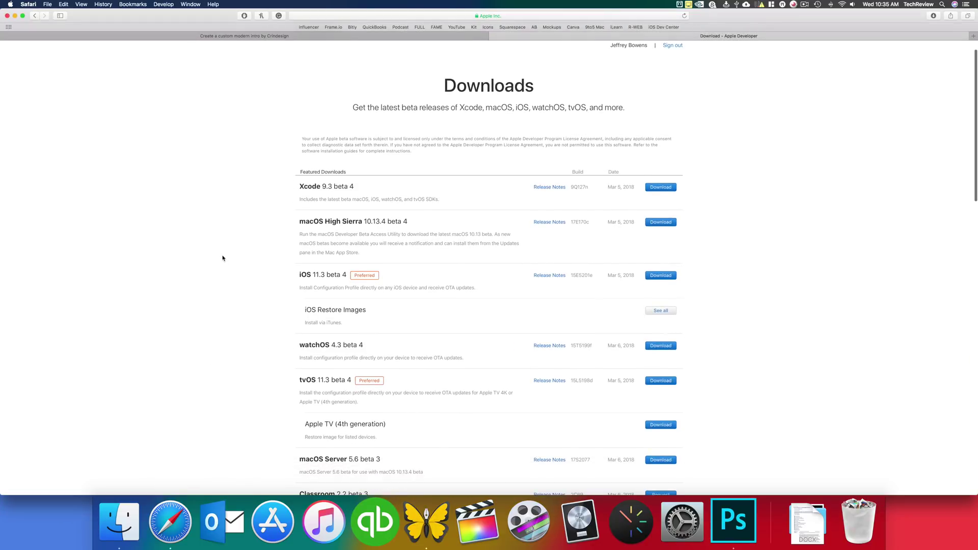
scroll(222, 258, up, 1)
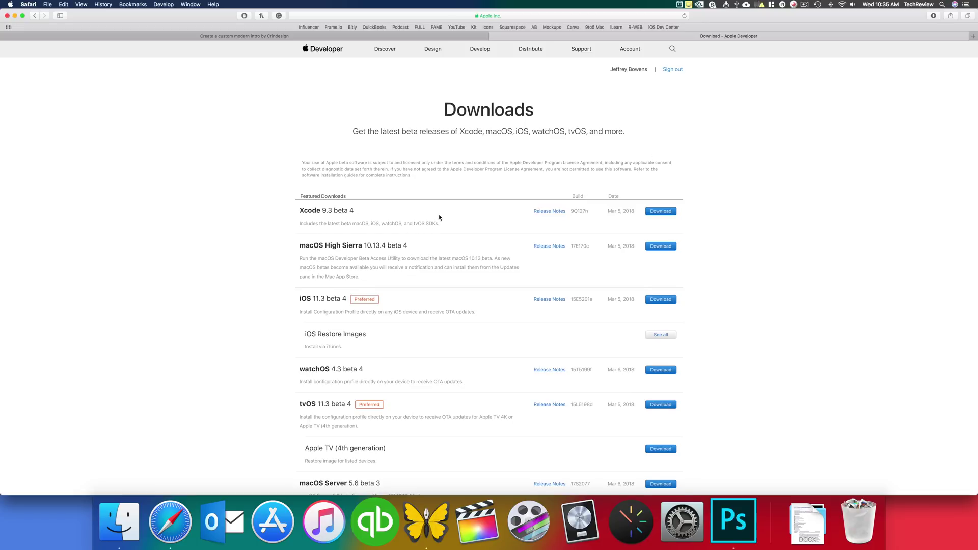
scroll(440, 217, down, 10)
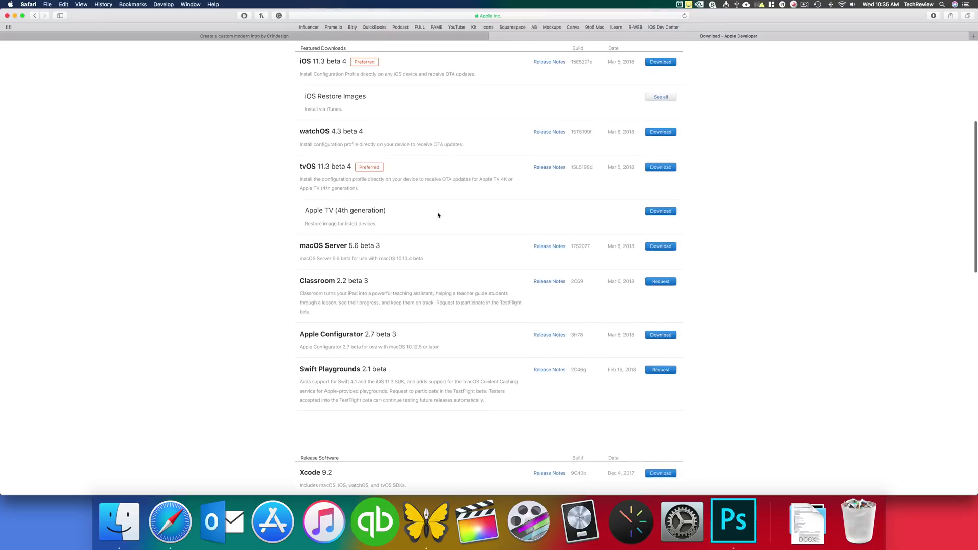
scroll(437, 216, up, 2)
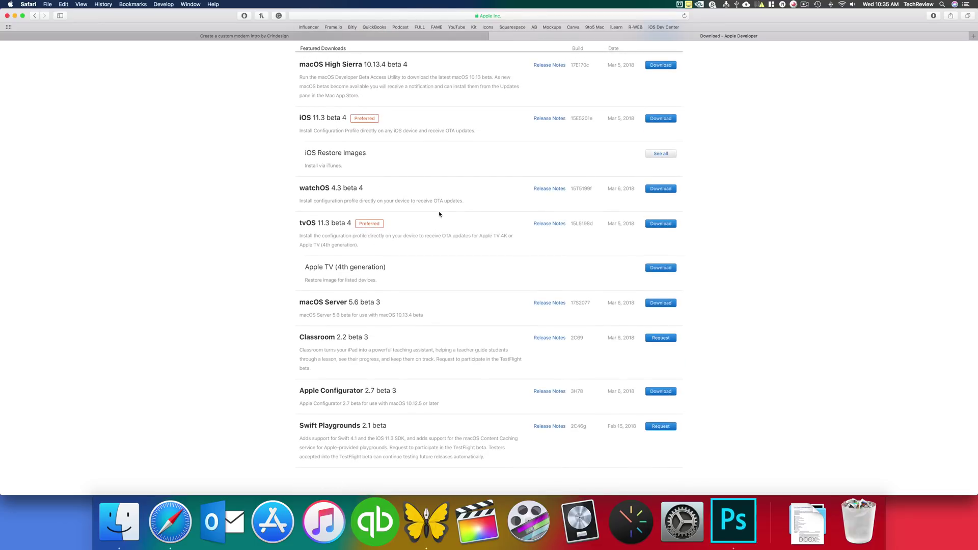
key(super)
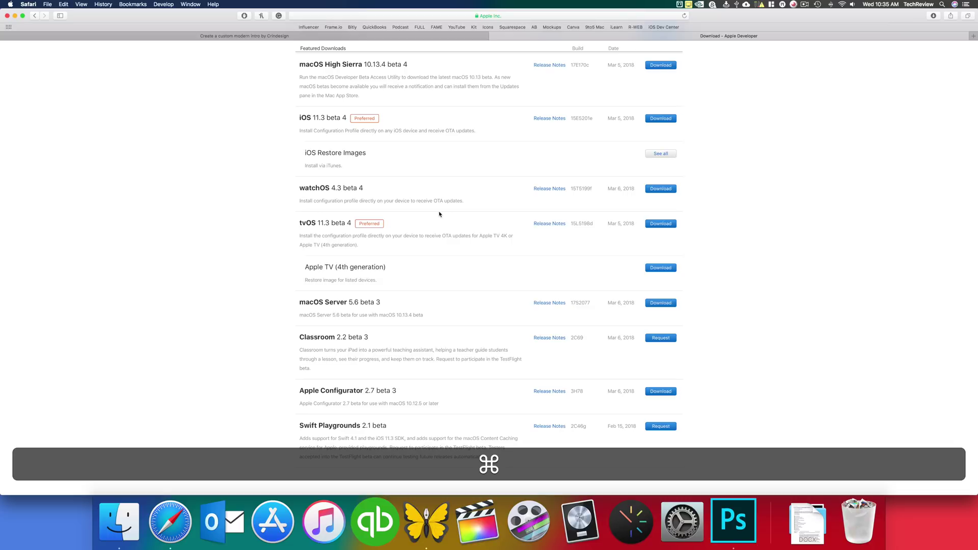
key(super+space)
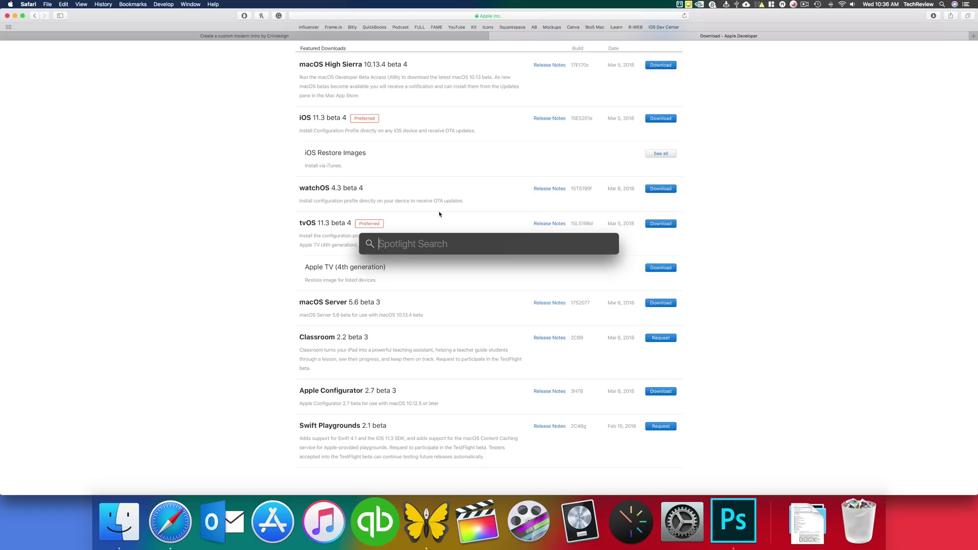
Step: Launch QuickBooks by searching 'quick' in Spotlight, then quit it
text(quickb)
key(Return)
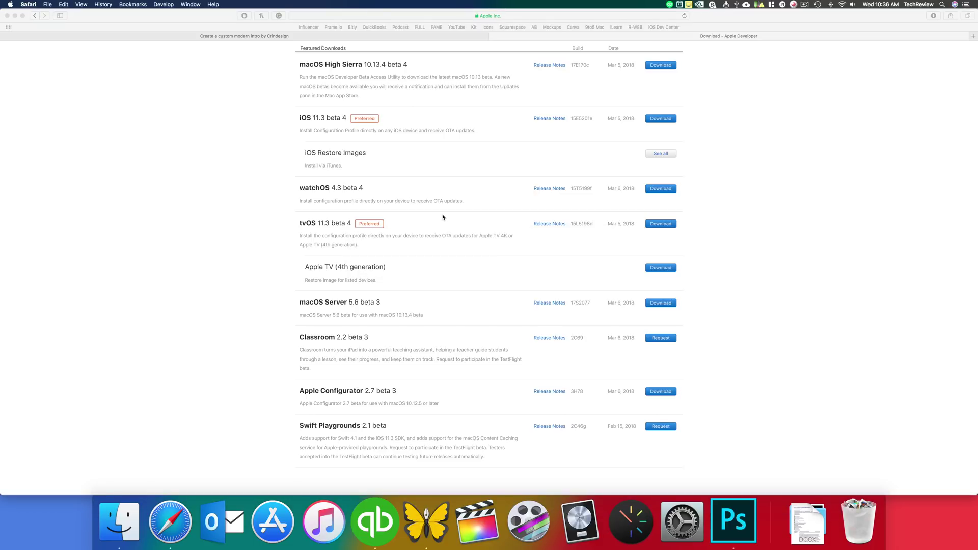
key(super+q)
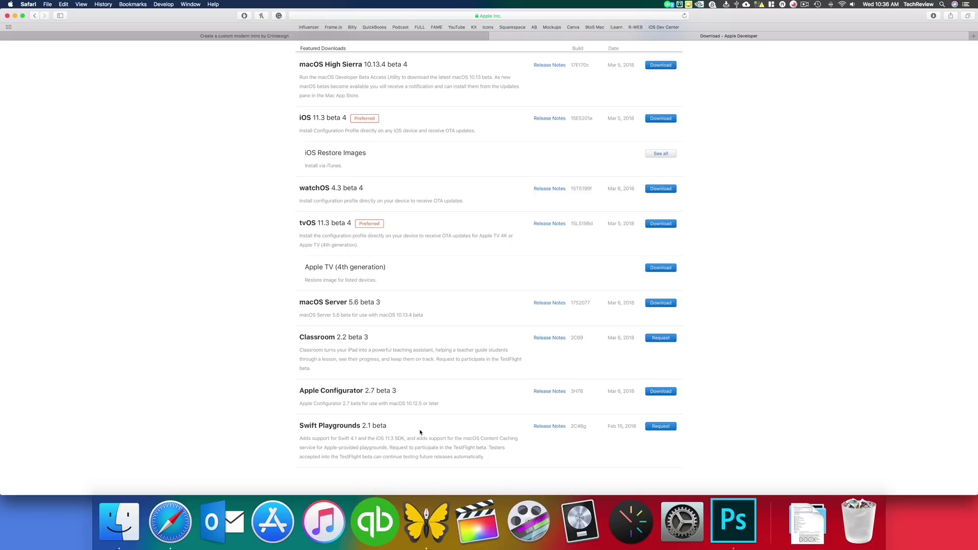
Step: Launch iTunes from Spotlight by searching 'itunes', then quit it with Command-Q
key(super+space)
text(itunes)
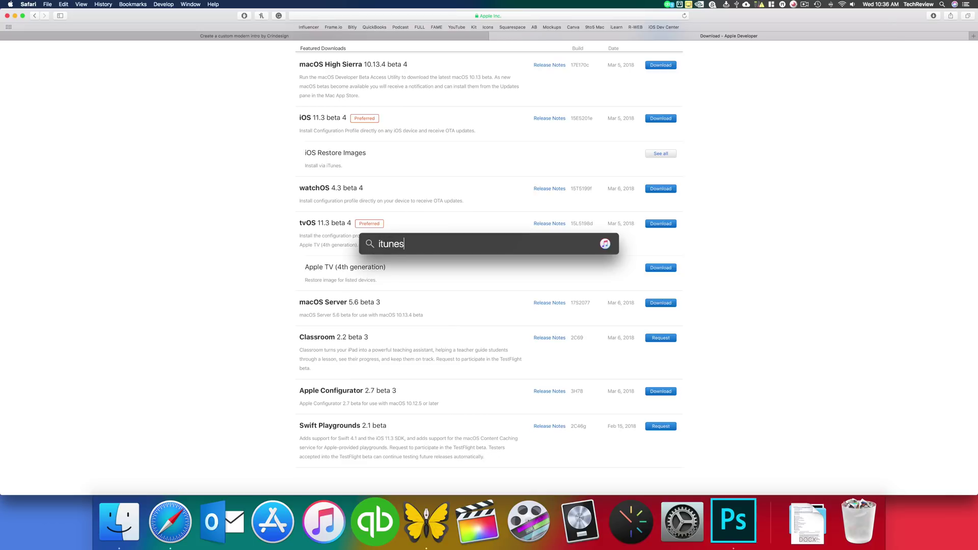
key(Return)
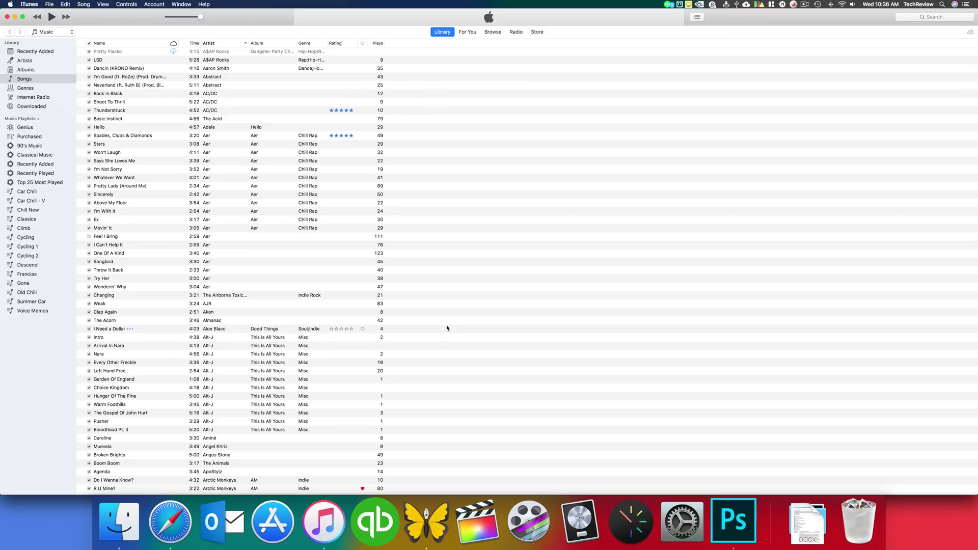
key(super+q)
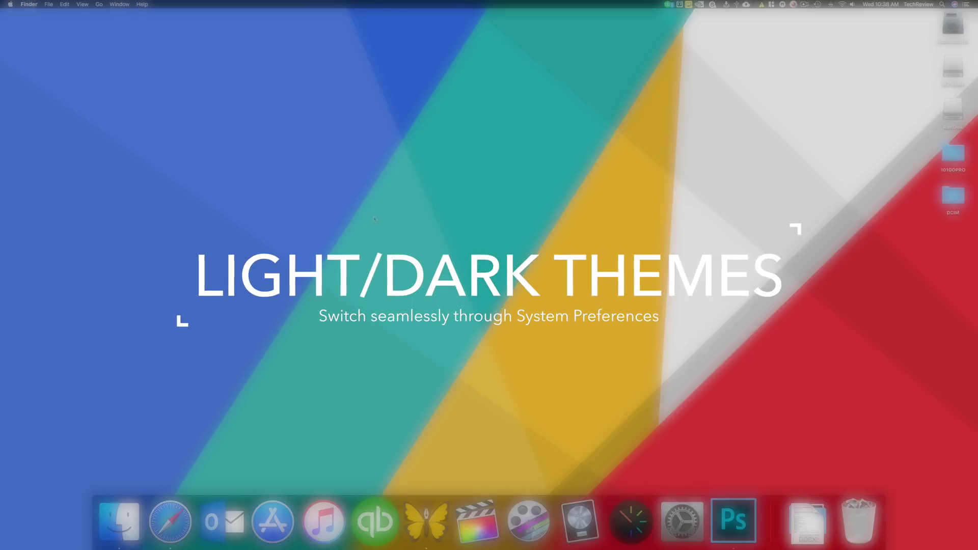
Step: In System Preferences' General pane, uncheck then recheck 'Use dark menu bar and Dock'
click(682, 519)
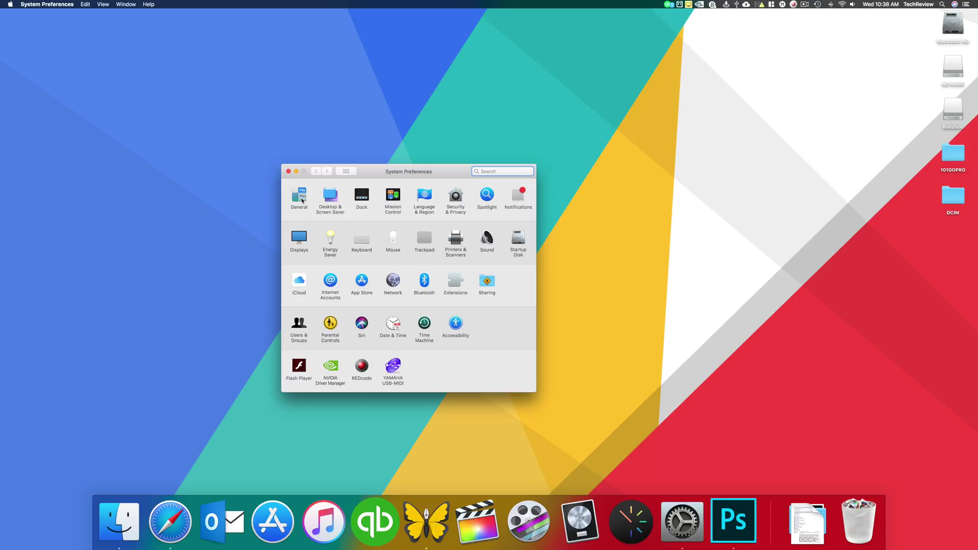
click(299, 196)
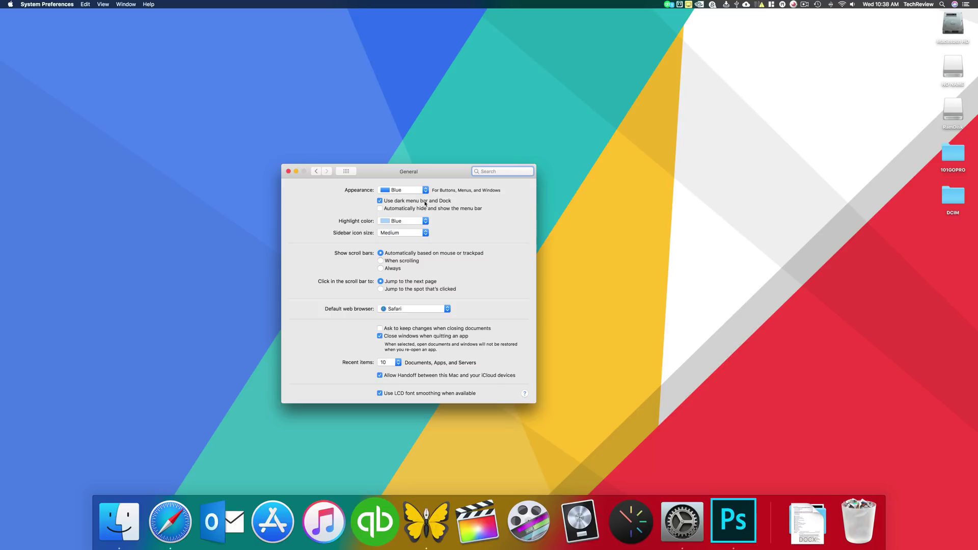
click(379, 202)
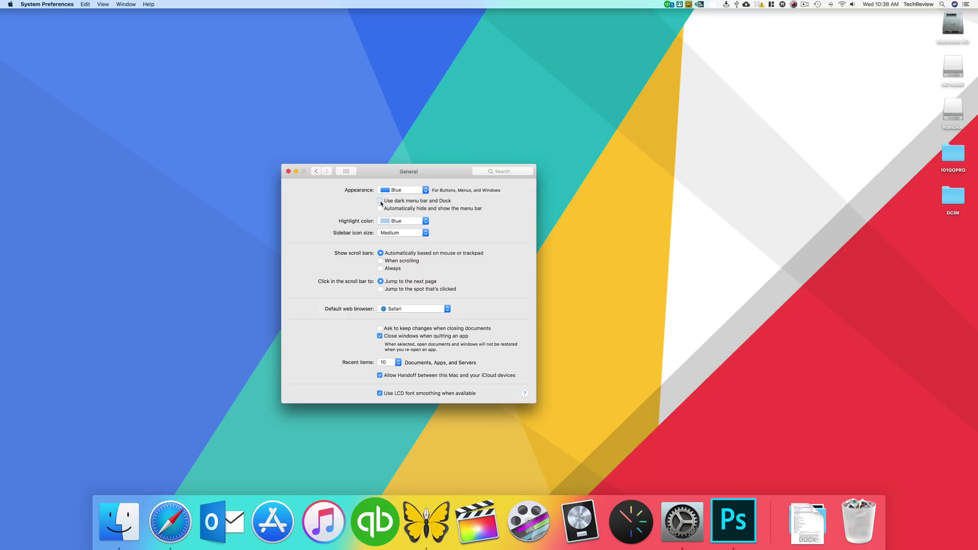
click(379, 202)
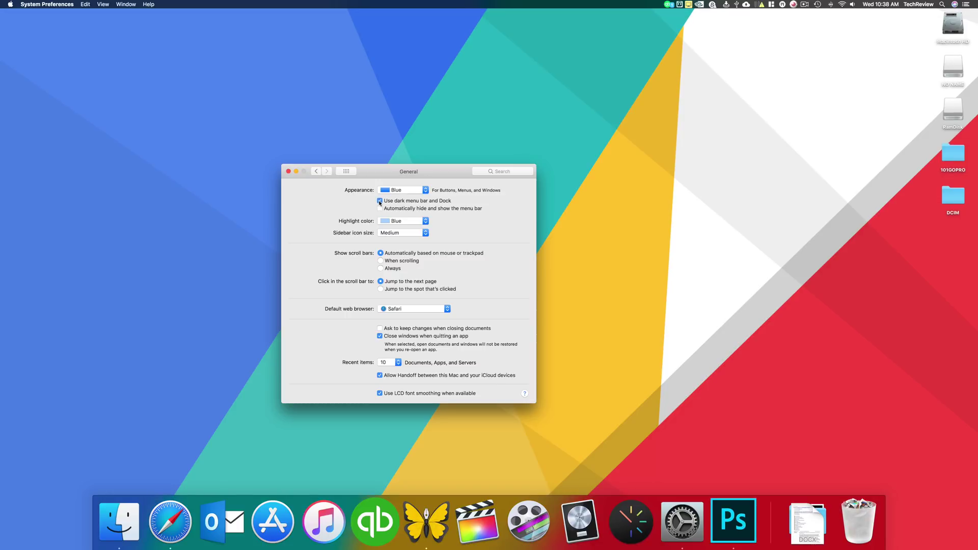